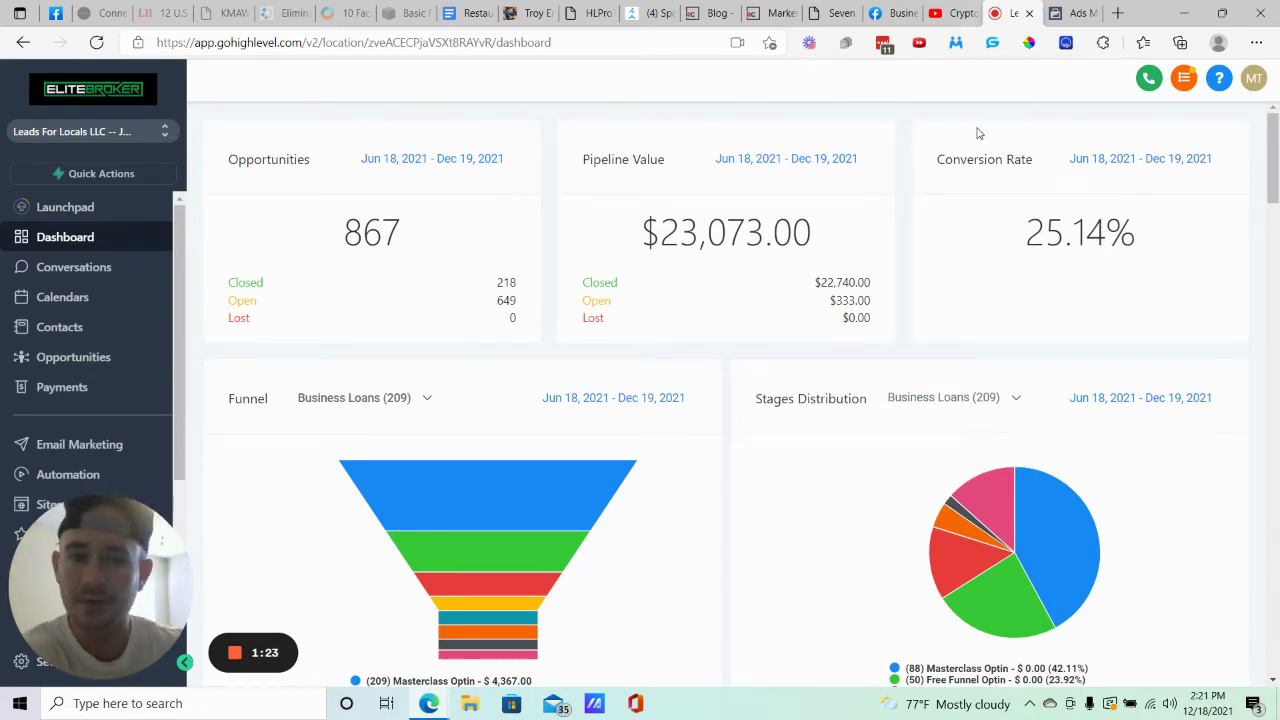
Switch to Facebook Ads Manager, examine the lead form selection in the Single image 2 ad, and close the ad editor.
left_click(1080, 13)
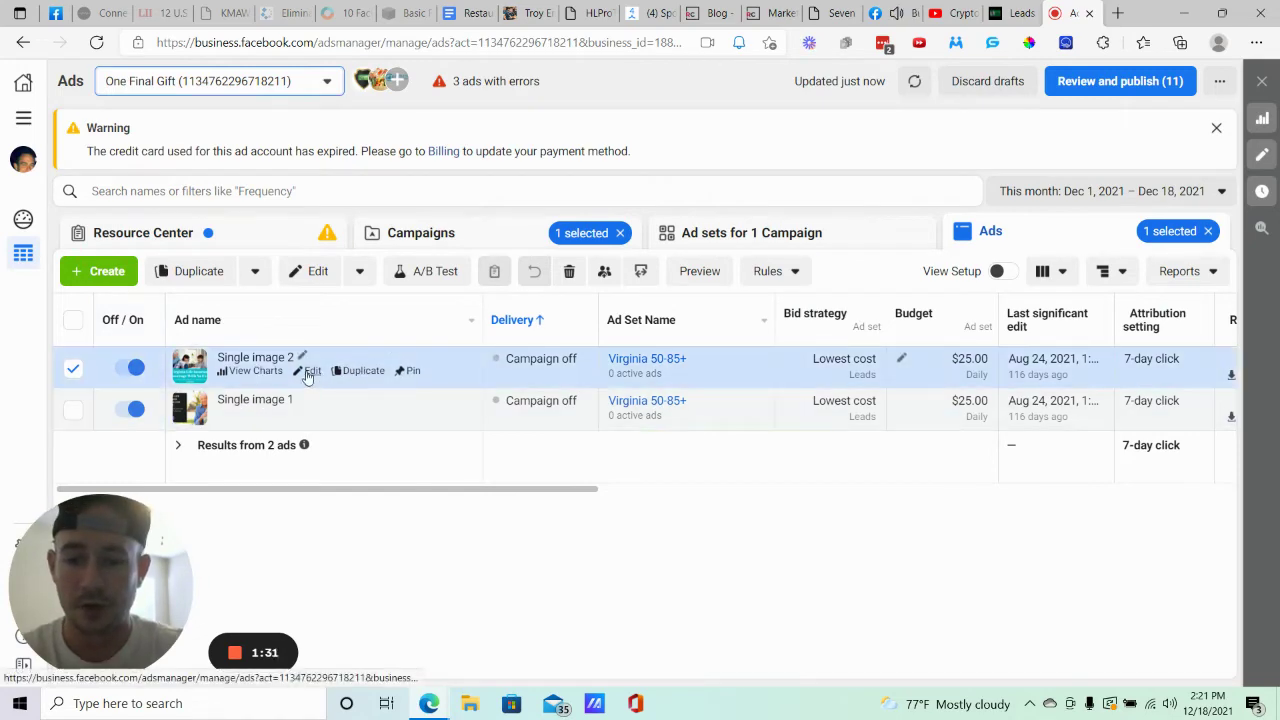
left_click(308, 372)
scroll(745, 420, "down", 10)
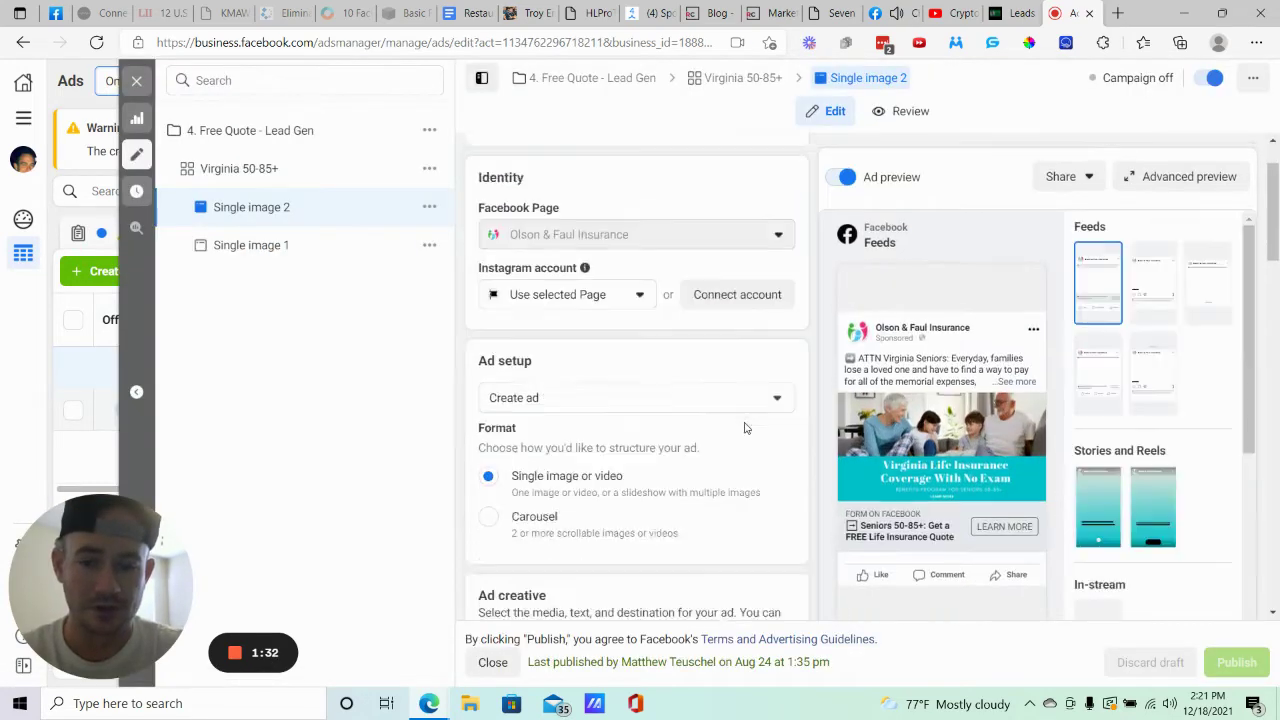
scroll(683, 390, "down", 6)
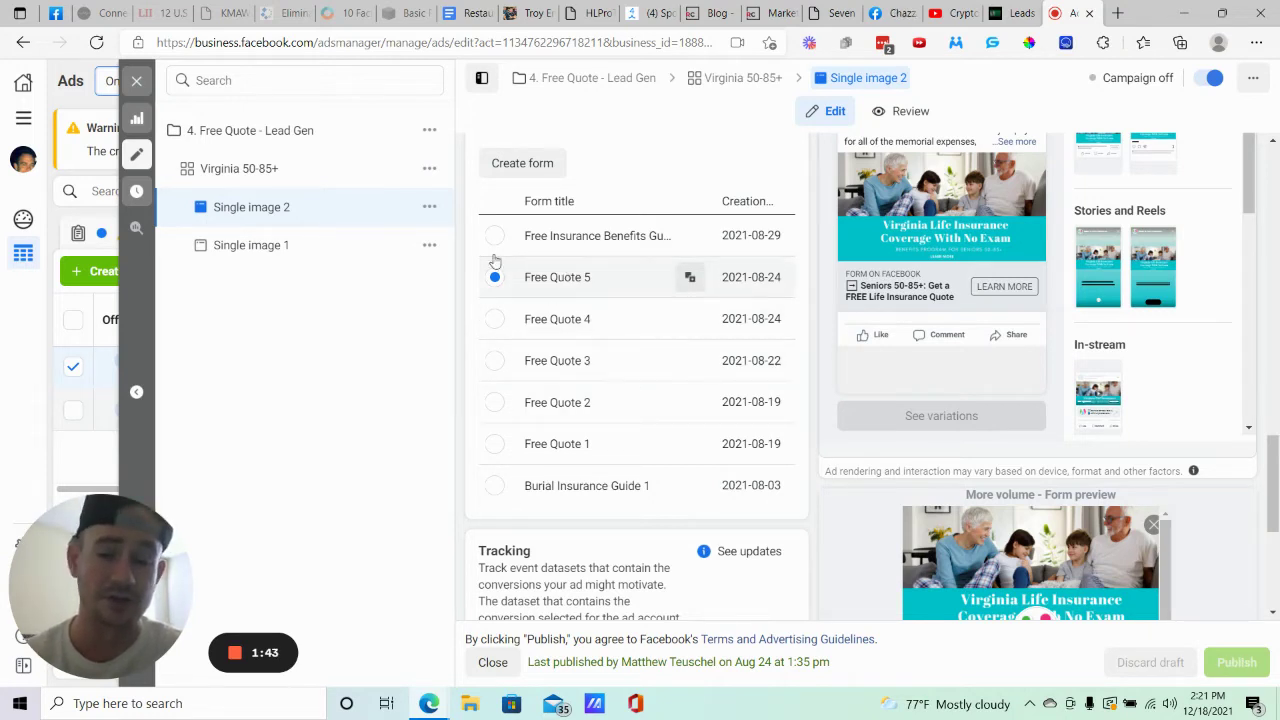
left_click(139, 80)
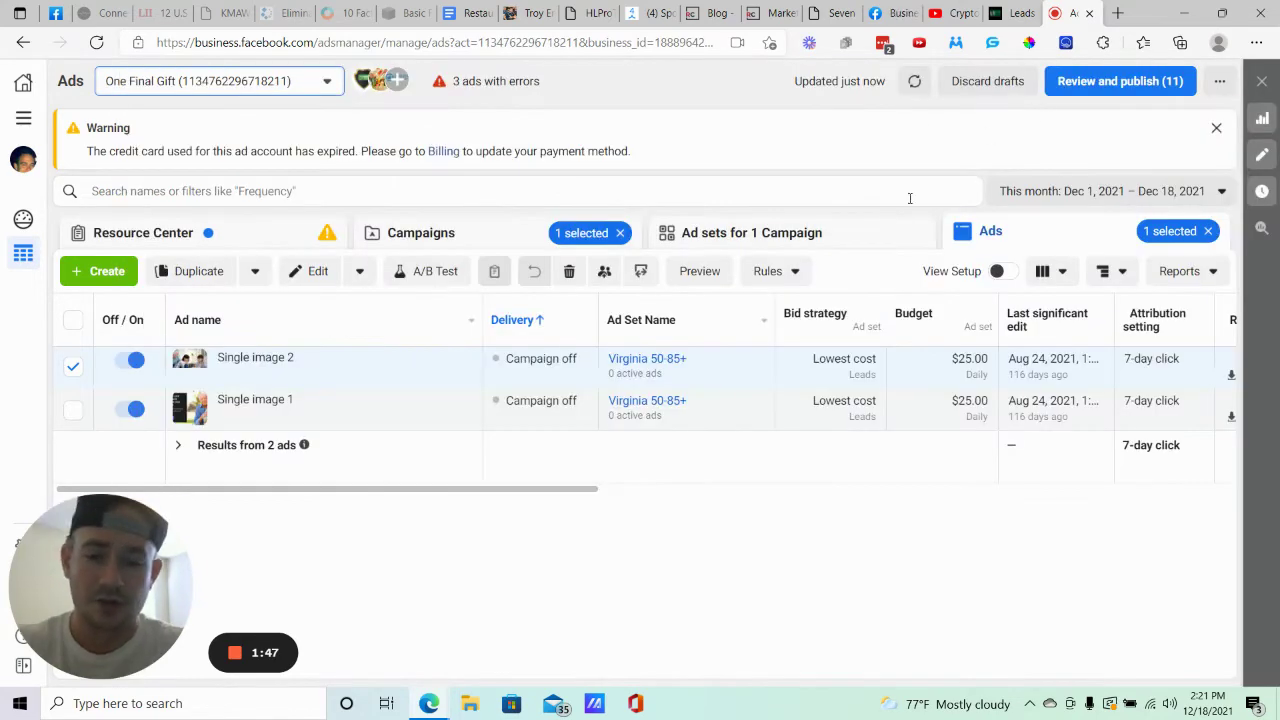
Switch back to HighLevel and open the Integrations page in the location settings.
left_click(1018, 14)
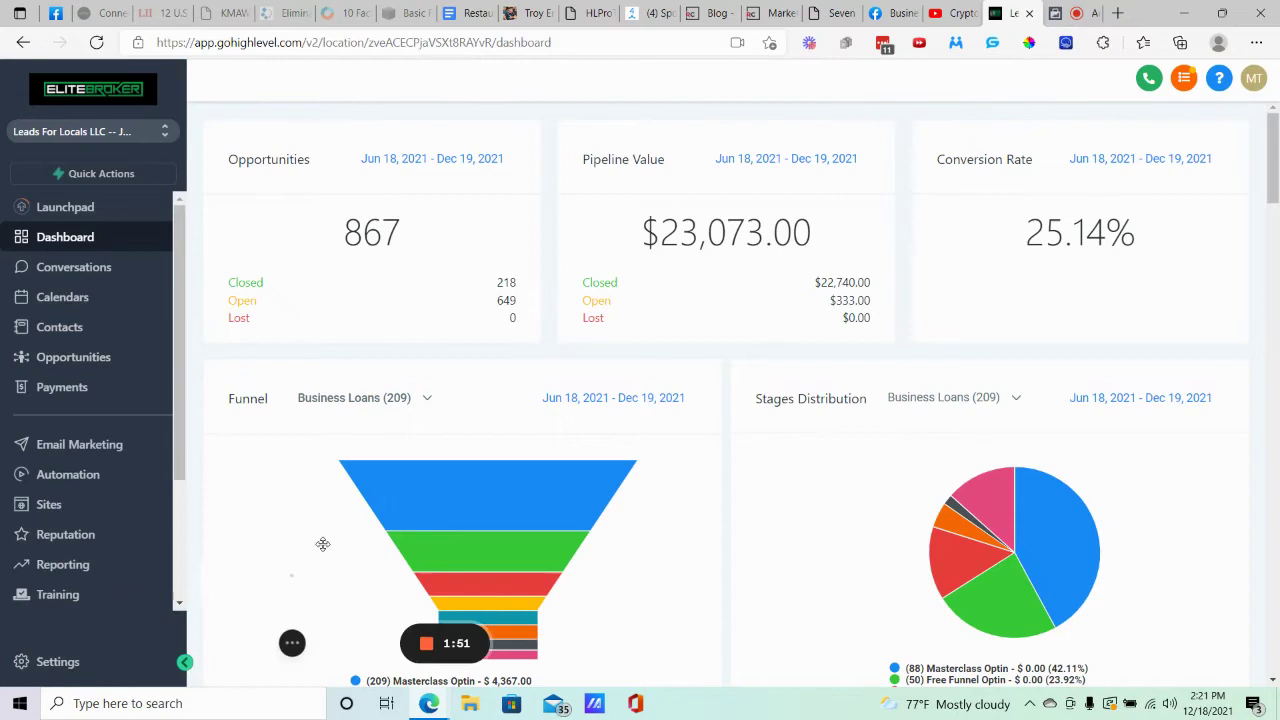
scroll(70, 500, "down", 2)
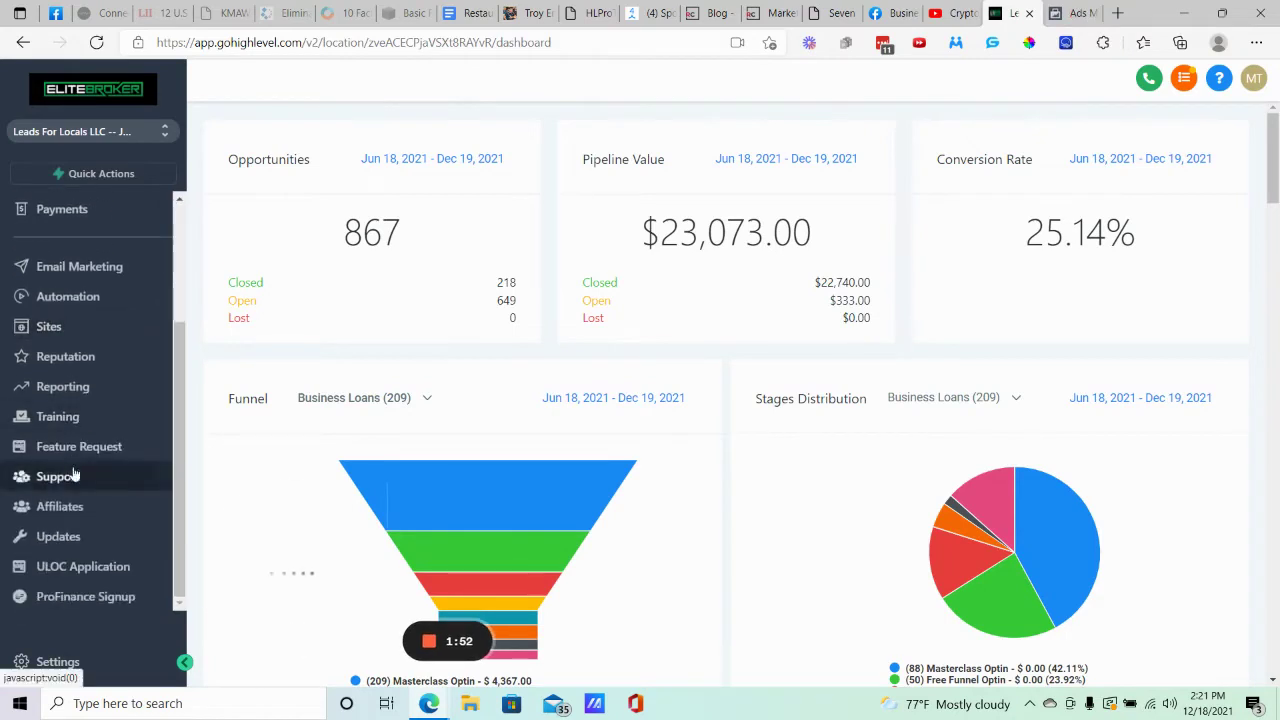
left_click(58, 662)
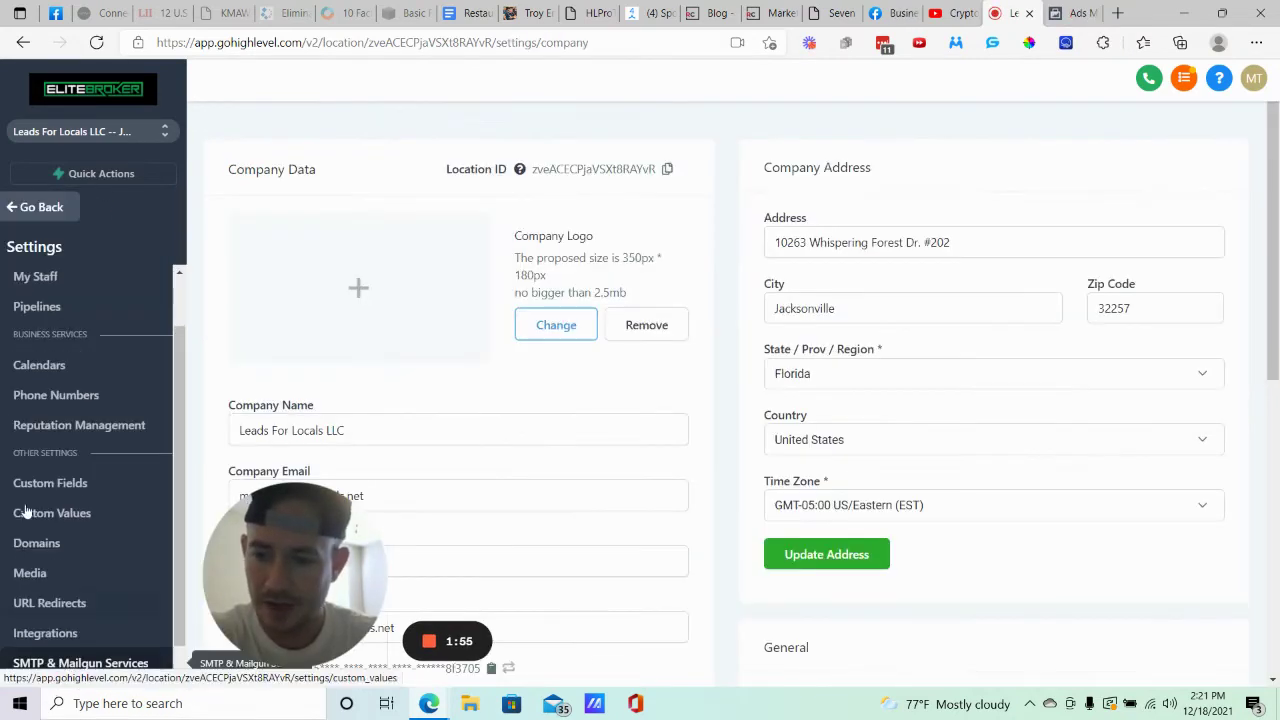
left_click(30, 633)
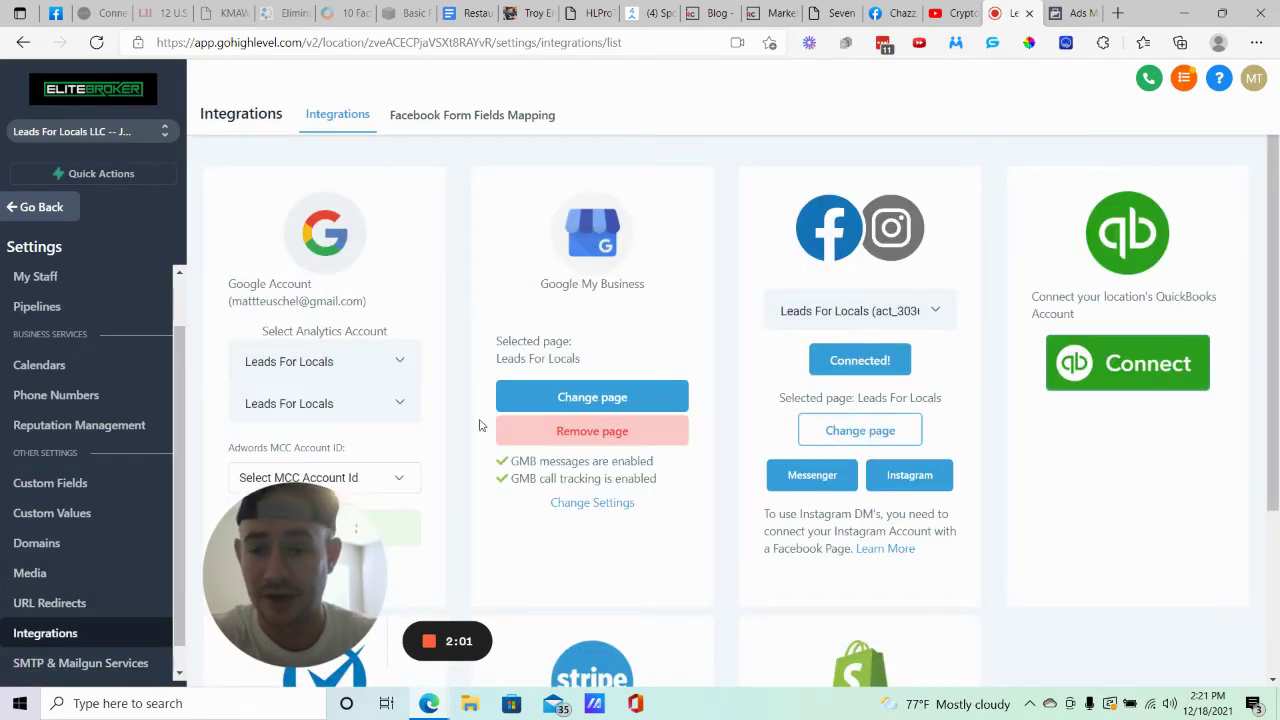
mouse_move(284, 550)
left_click_drag(284, 550, 88, 558)
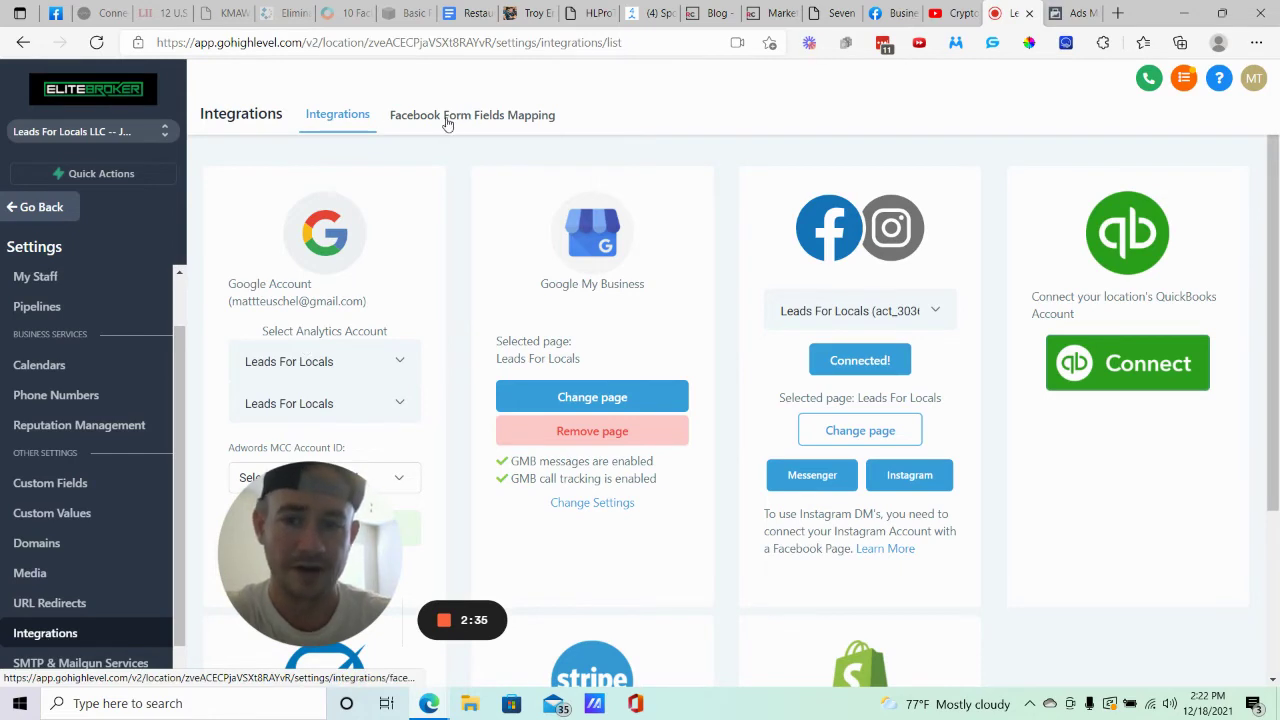
Examine the Facebook form field mapping of the RE Funding Custom Plan 1 form and close it without saving.
left_click(485, 115)
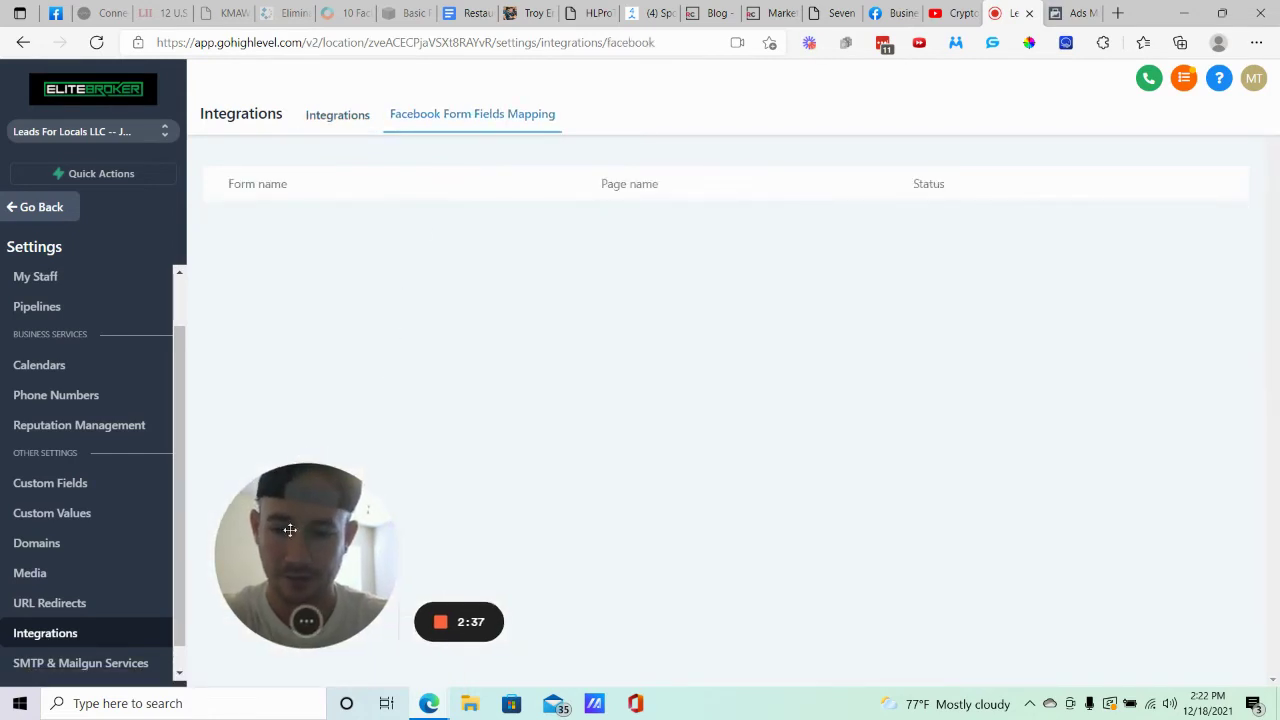
left_click_drag(289, 530, 120, 548)
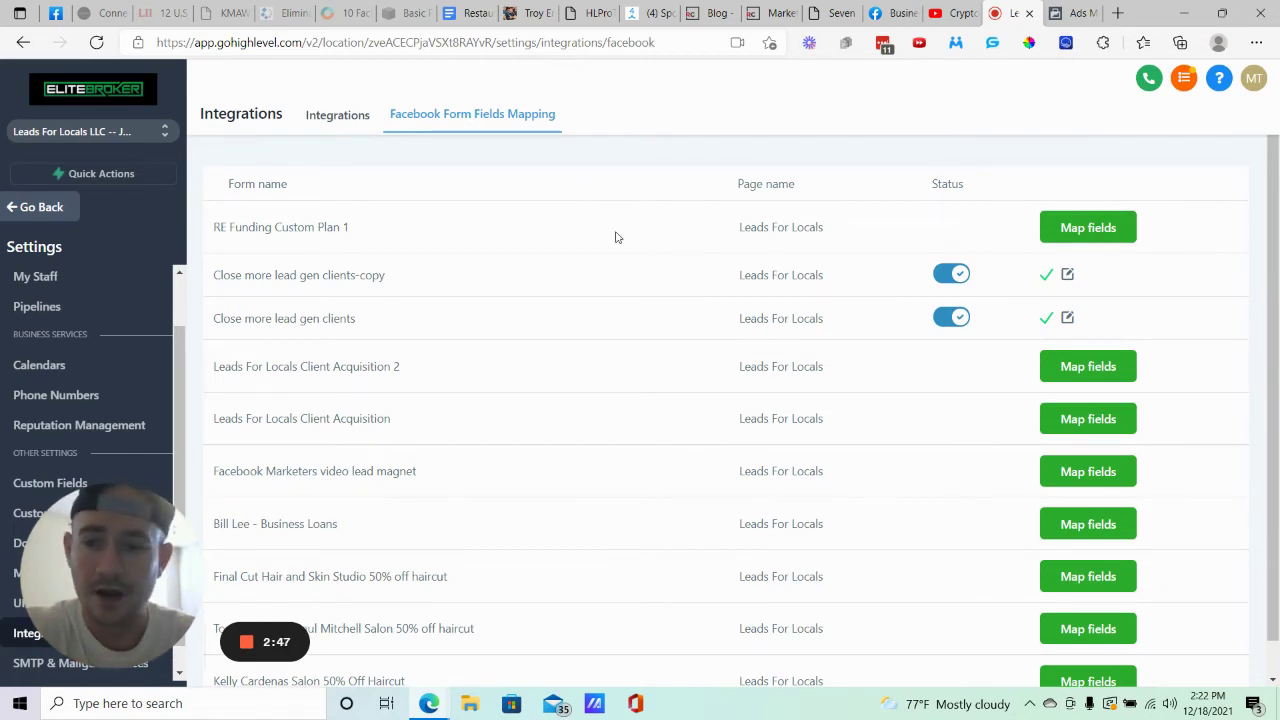
left_click(1098, 233)
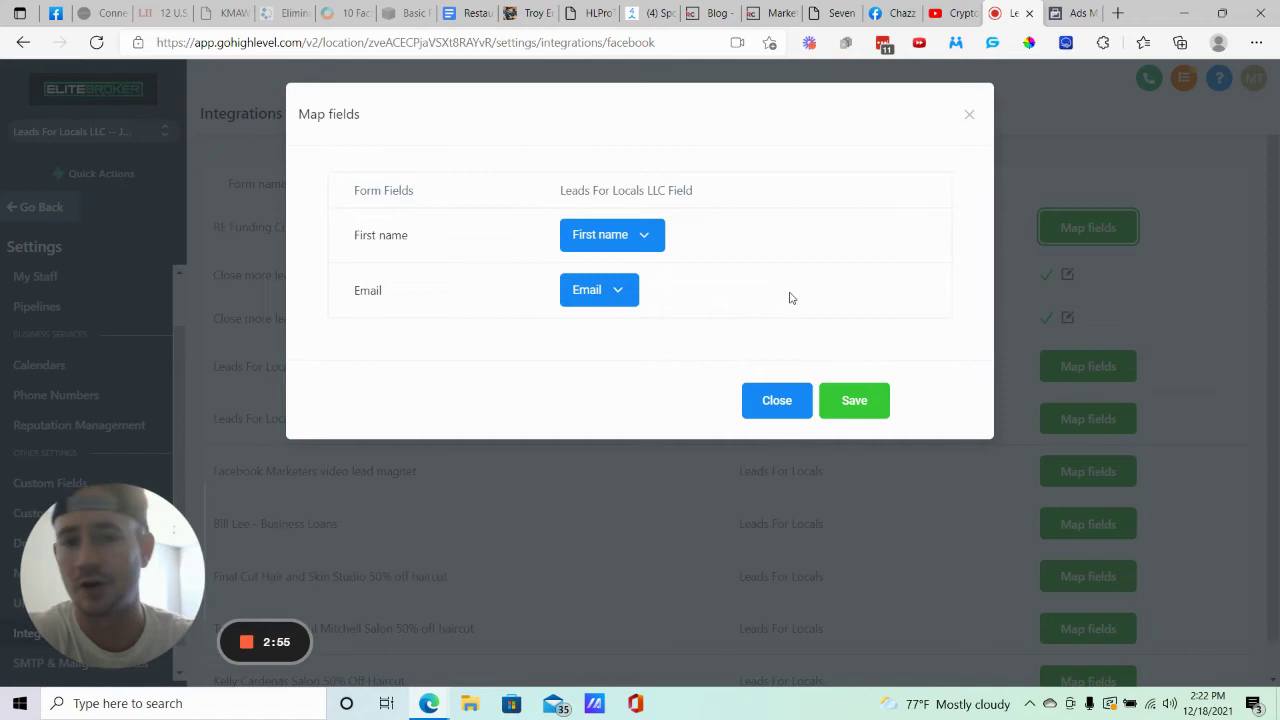
left_click(642, 236)
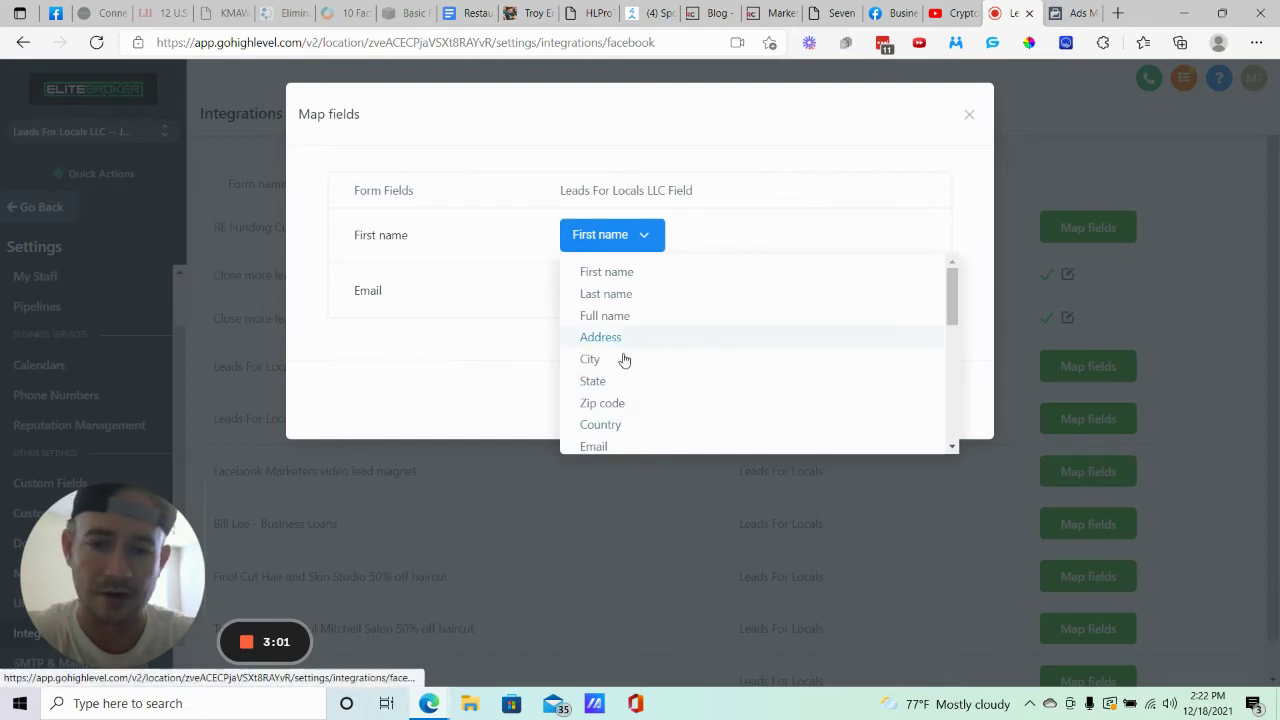
left_click(510, 345)
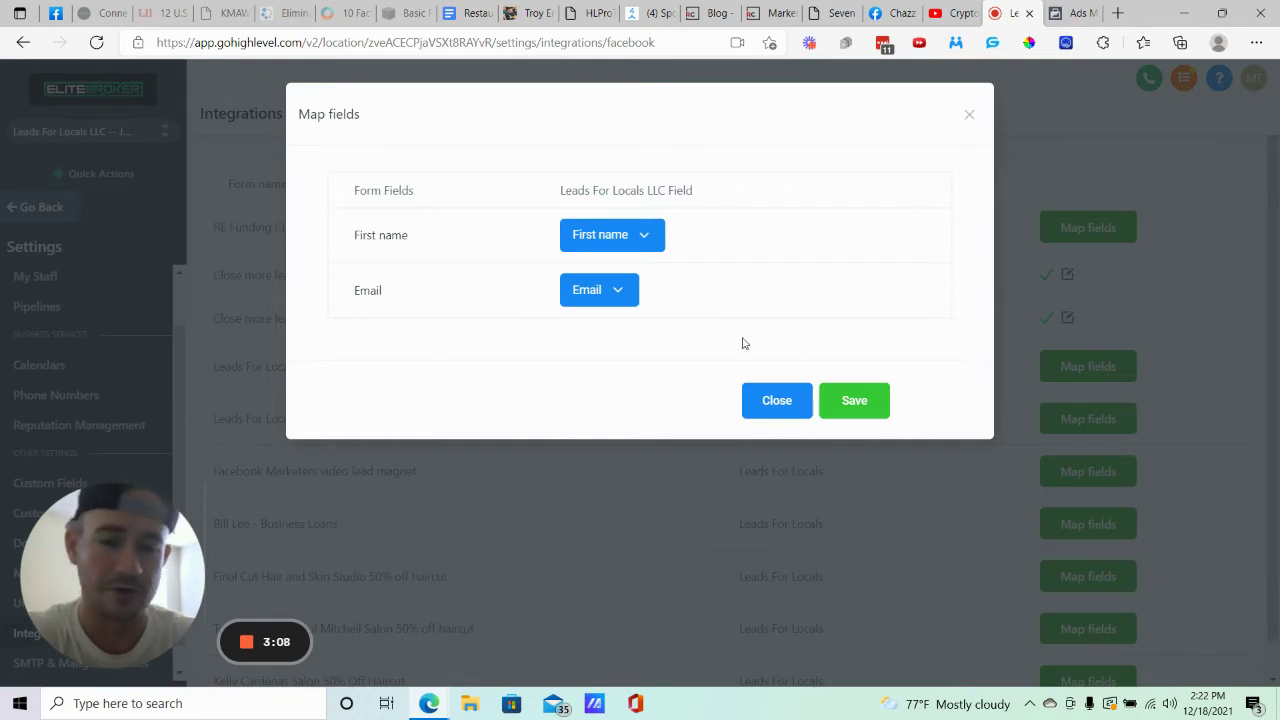
left_click(772, 408)
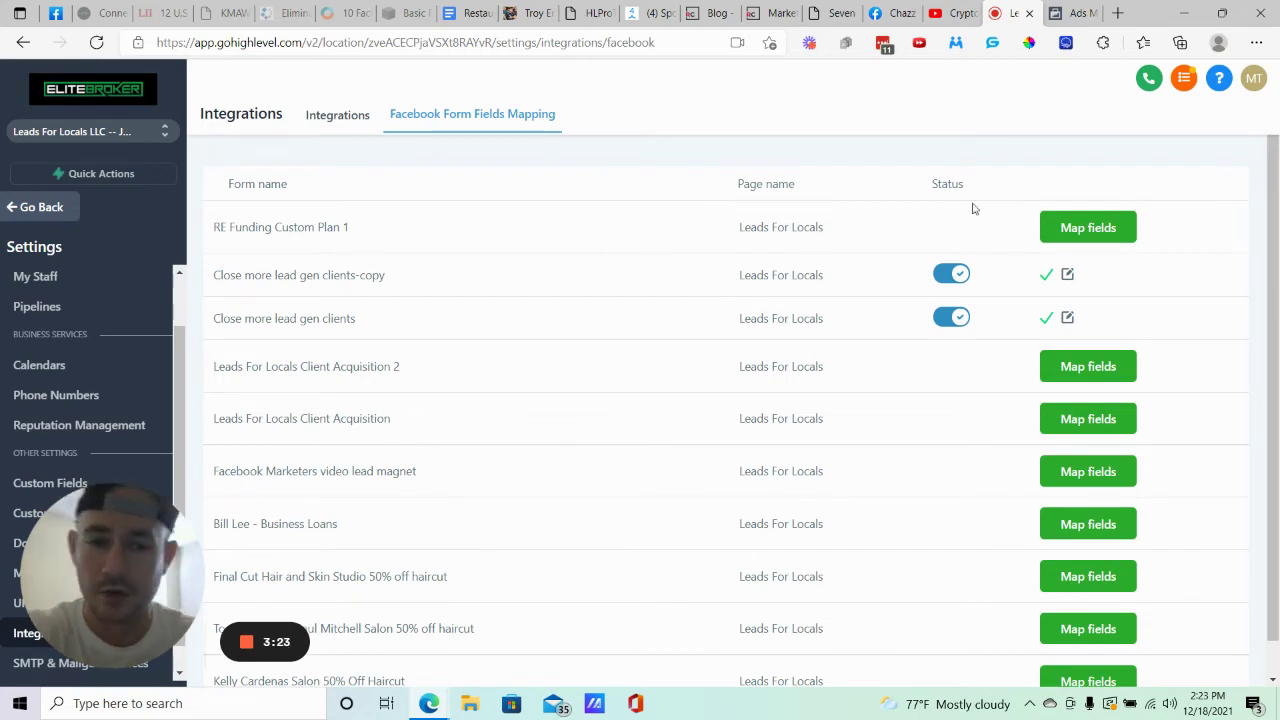
Leave the settings and open the Free Annuity Snapshot Optin workflow from the Annuities folder of the automation workflows.
left_click(38, 207)
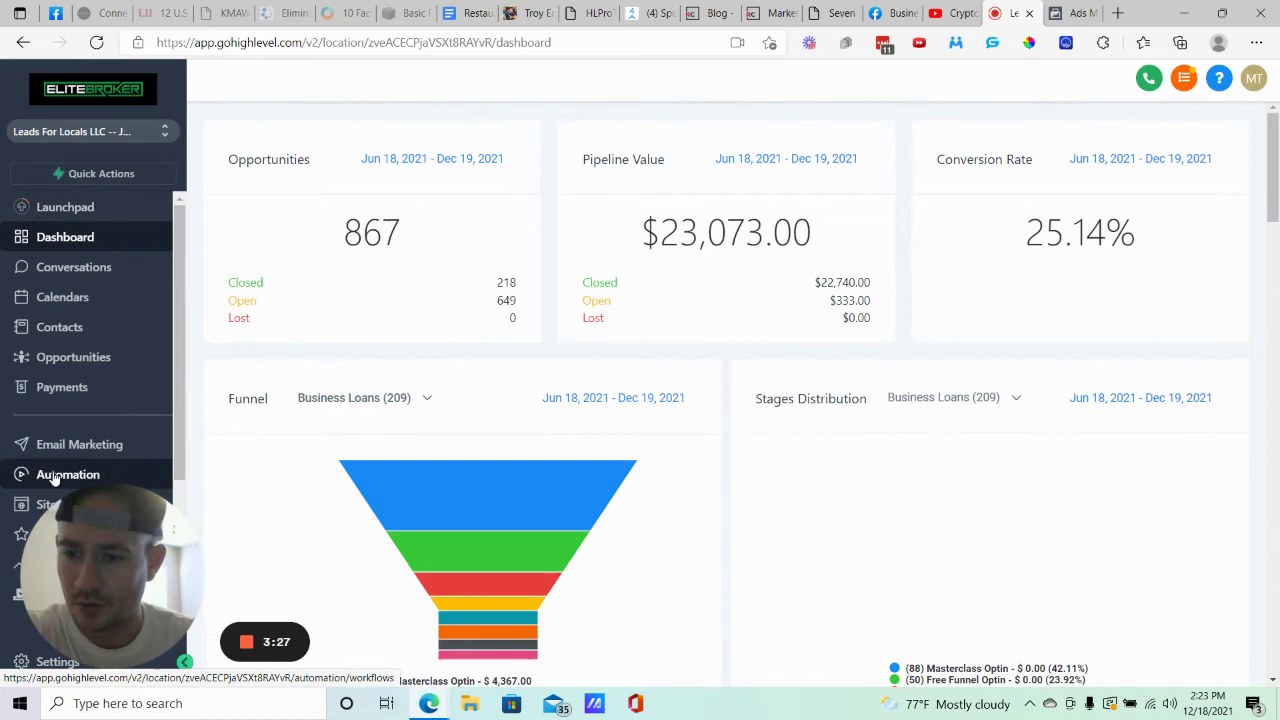
left_click(68, 474)
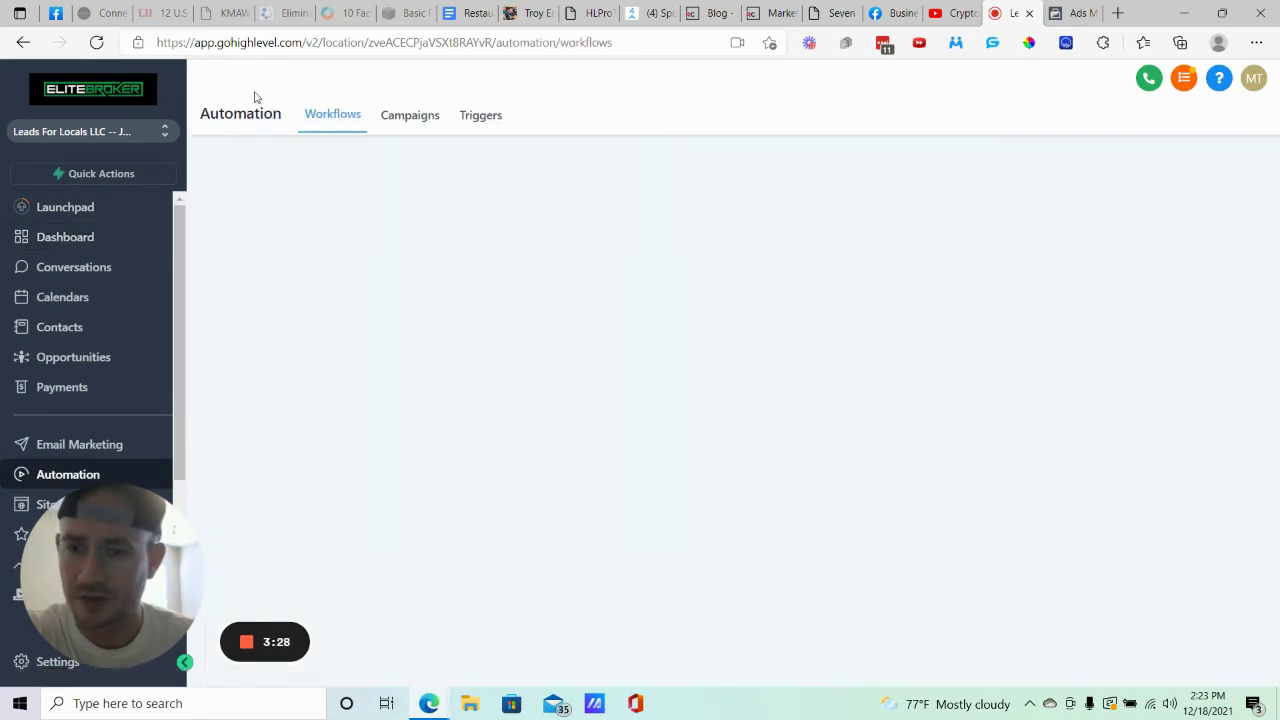
left_click(330, 112)
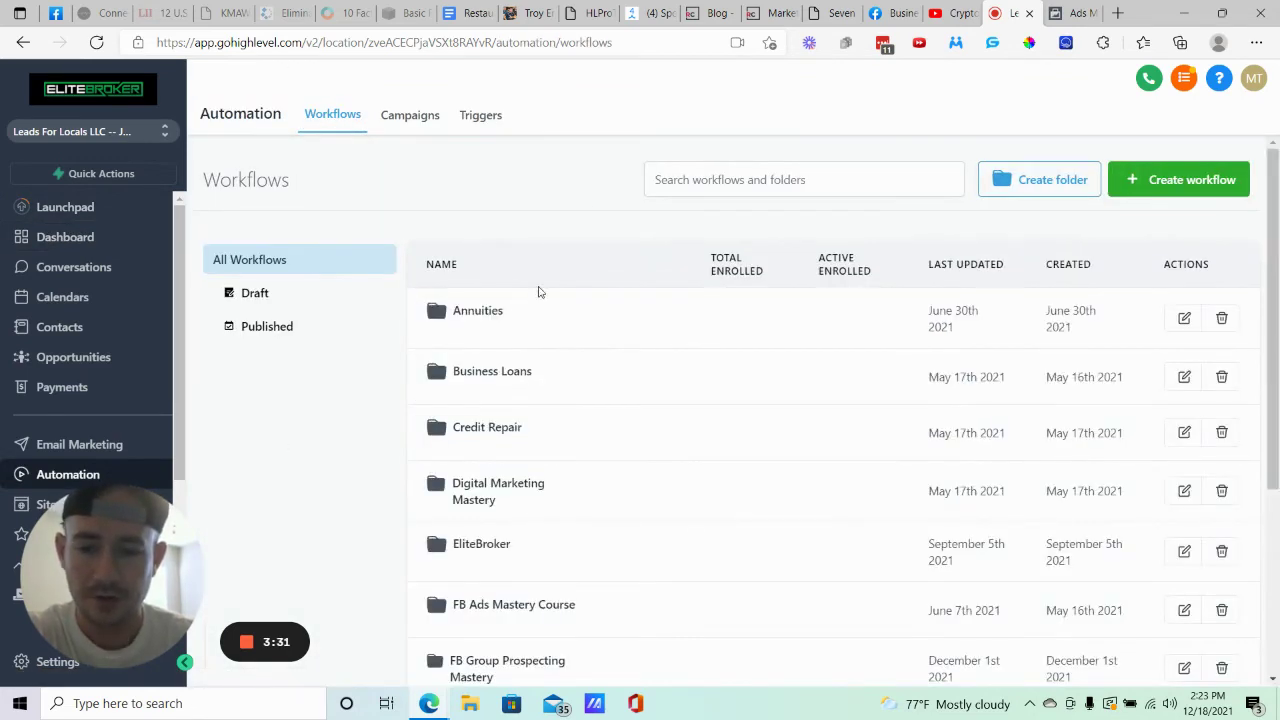
left_click(493, 315)
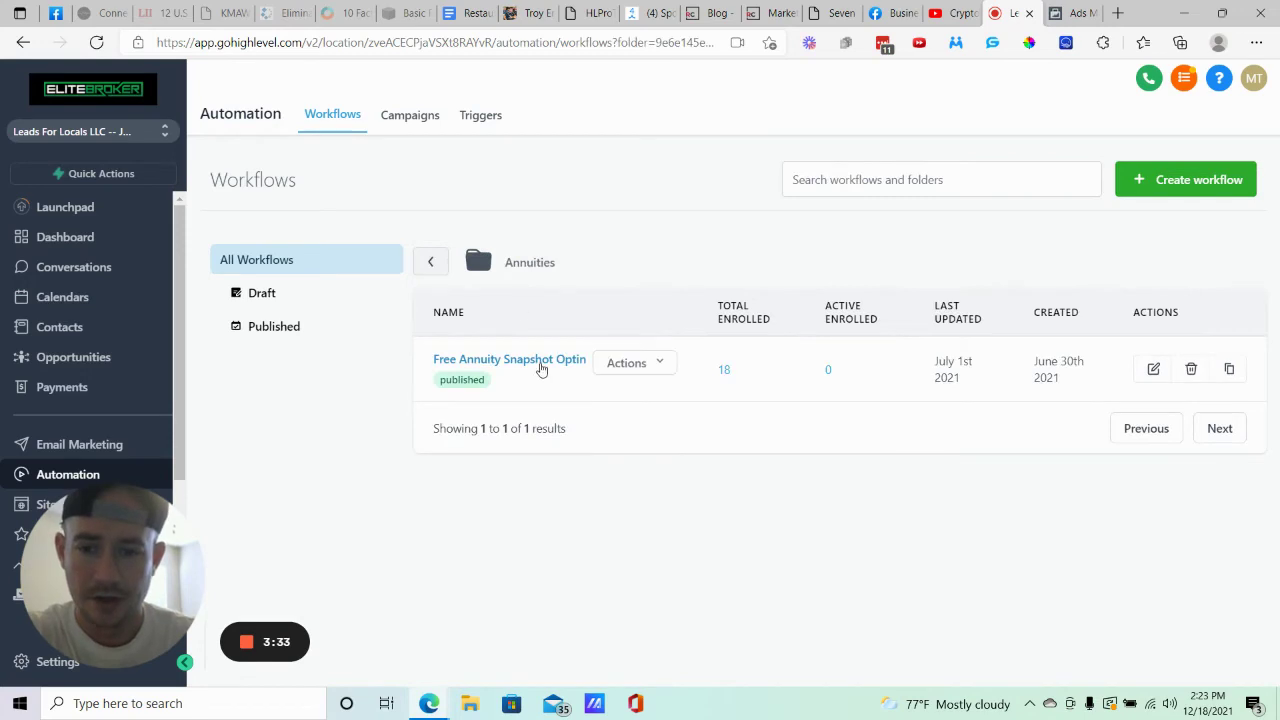
left_click(542, 360)
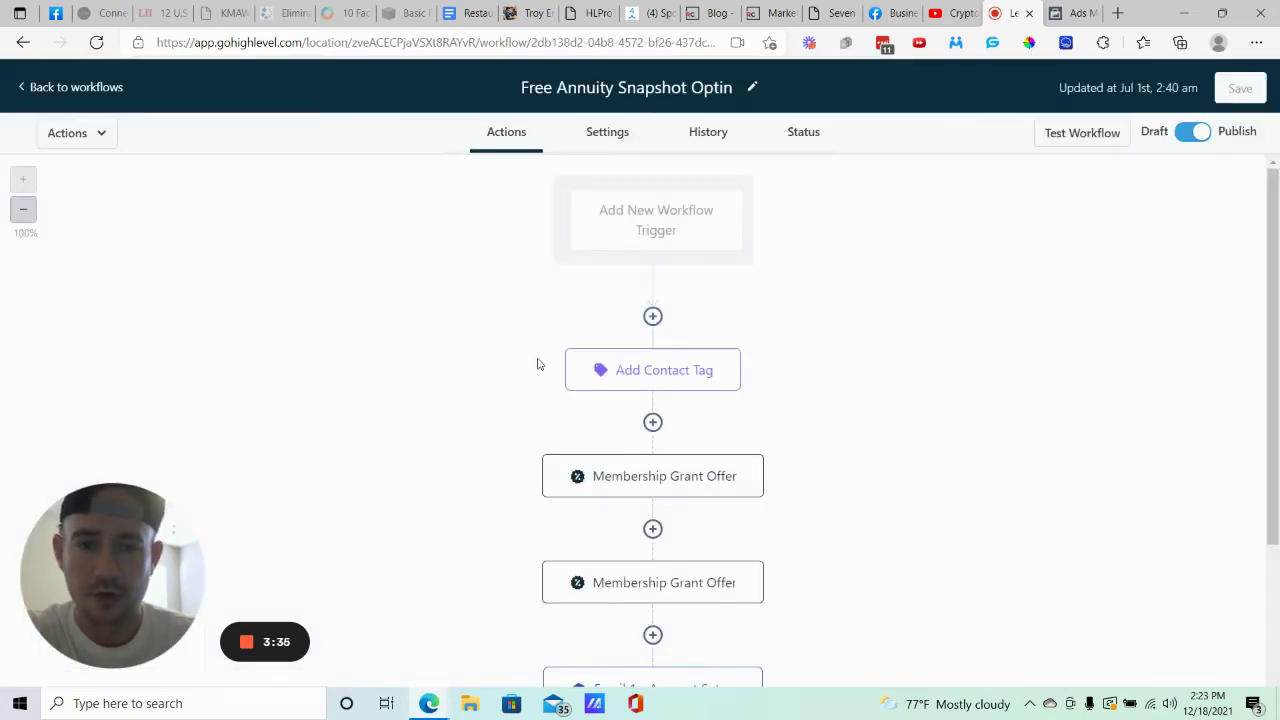
Add a new workflow trigger of type Facebook that runs on Facebook lead form submitted.
left_click(665, 262)
left_click(779, 287)
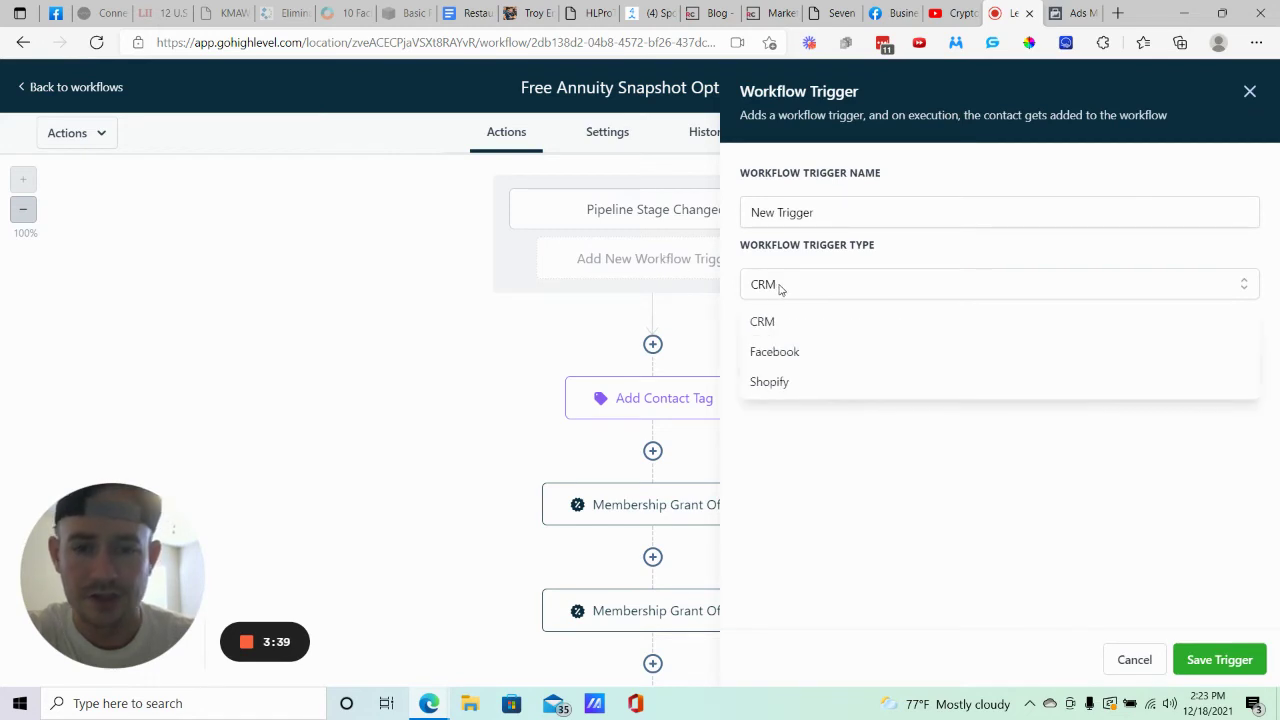
left_click(774, 354)
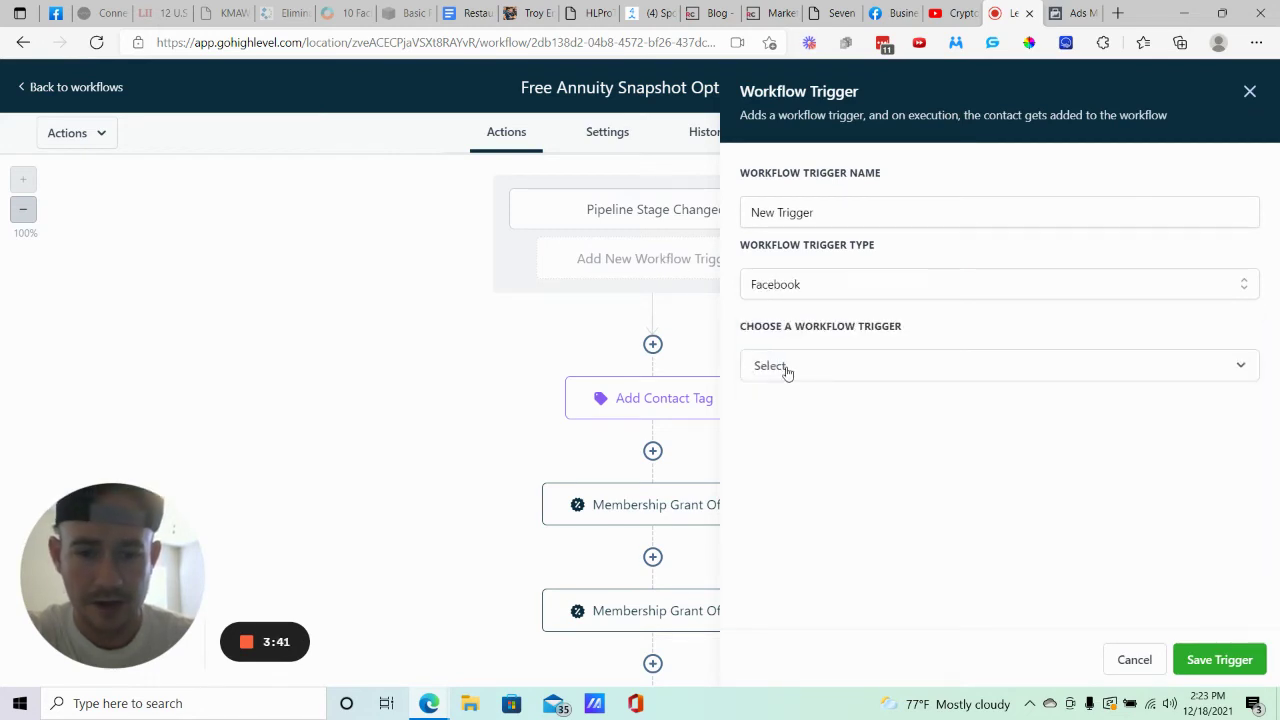
left_click(787, 370)
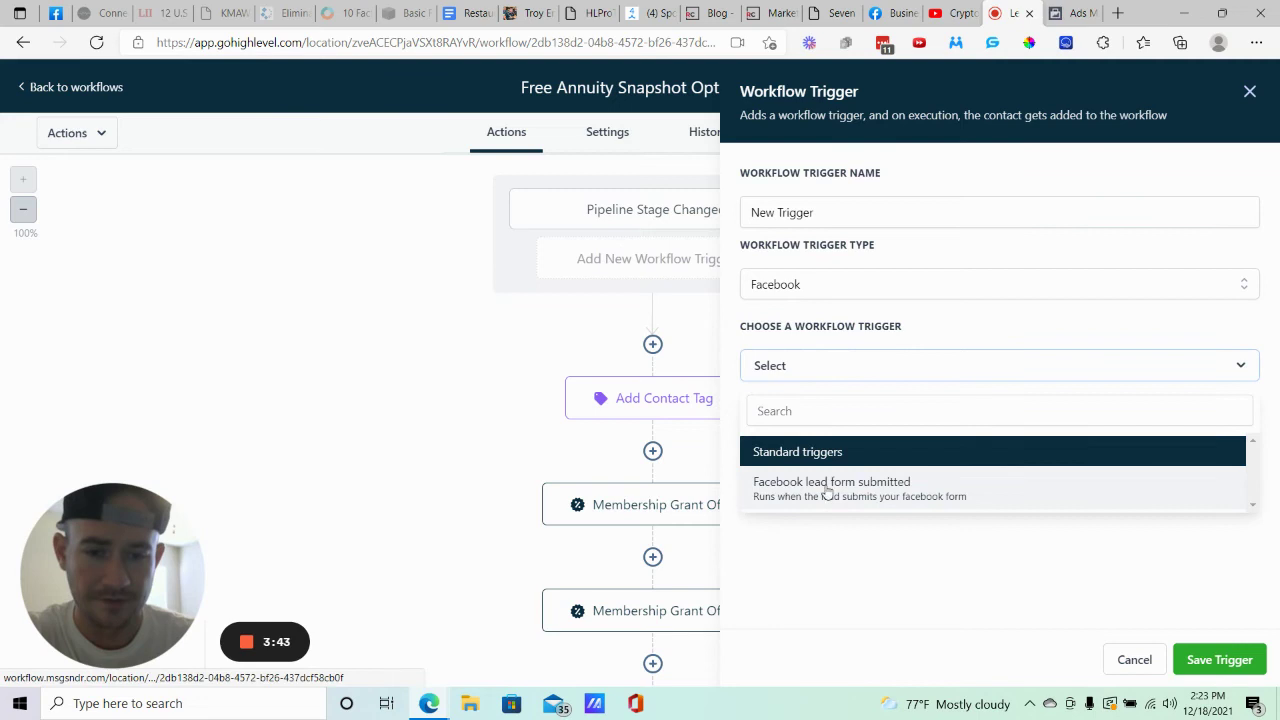
left_click(866, 492)
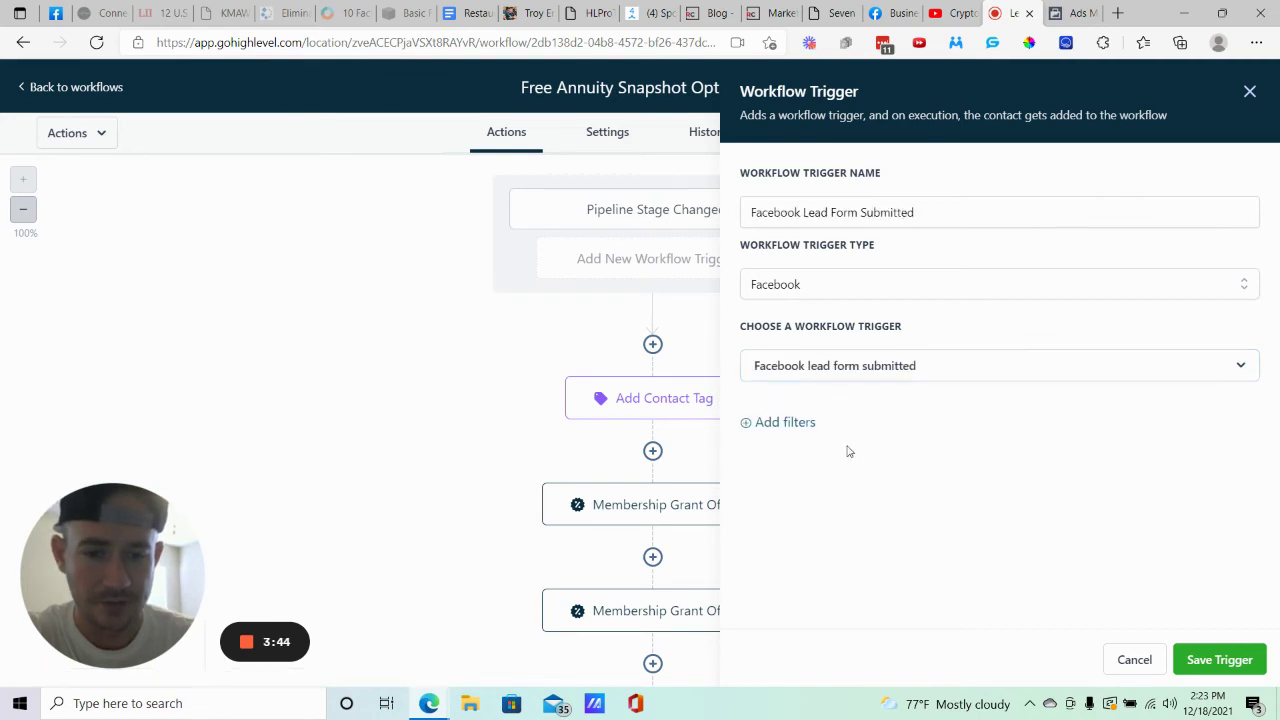
Add an In Form filter to the Facebook lead form trigger and browse the available forms.
left_click(786, 423)
left_click(848, 441)
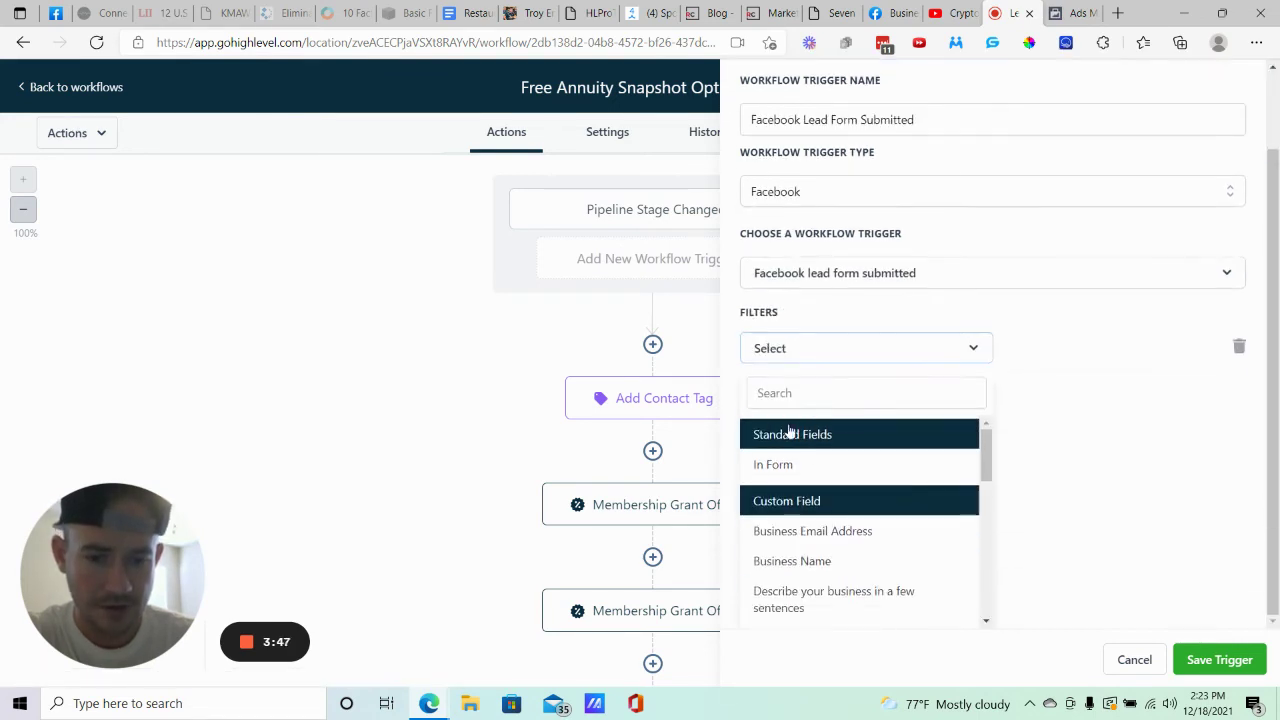
left_click(800, 463)
left_click(1066, 449)
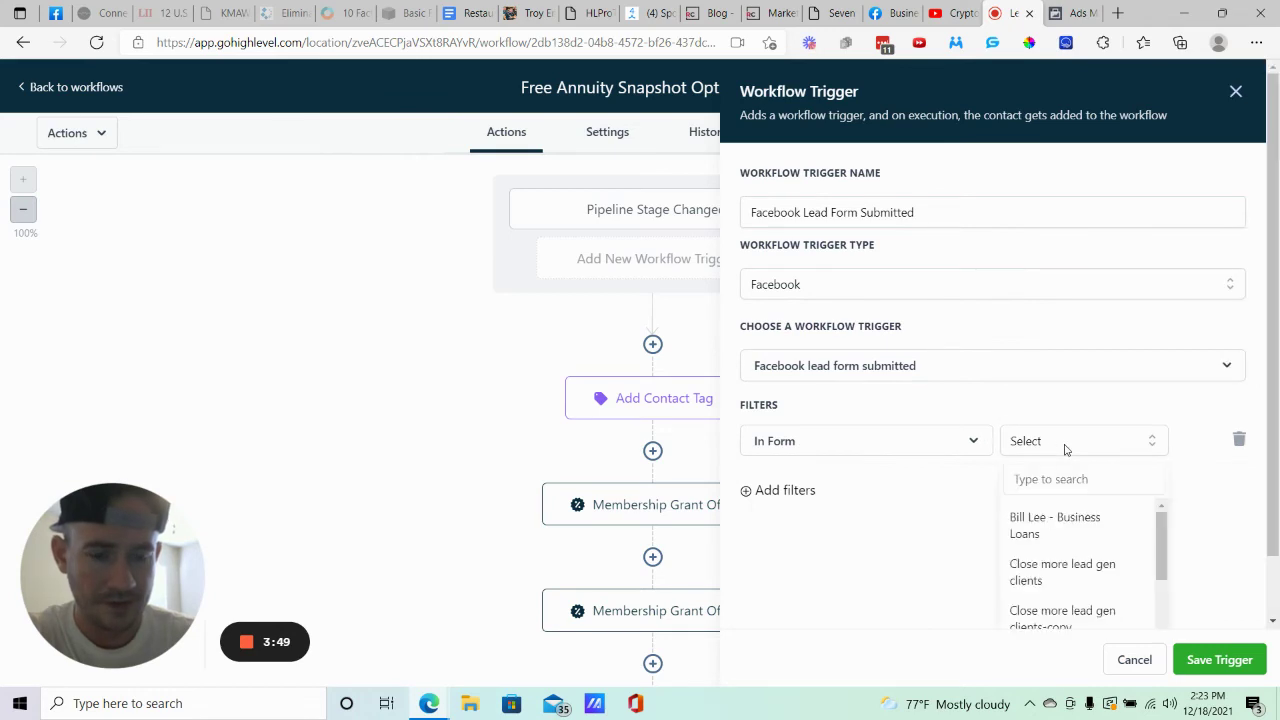
scroll(1068, 535, "down", 1)
scroll(1068, 537, "down", 1)
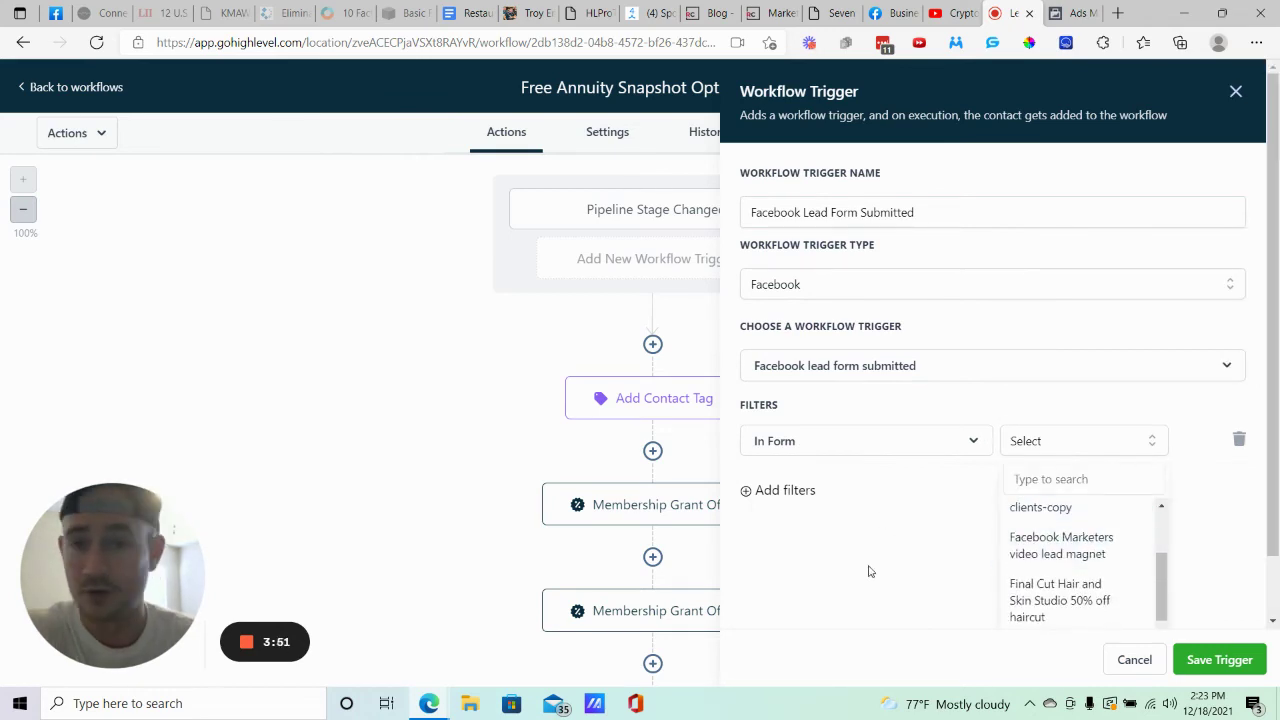